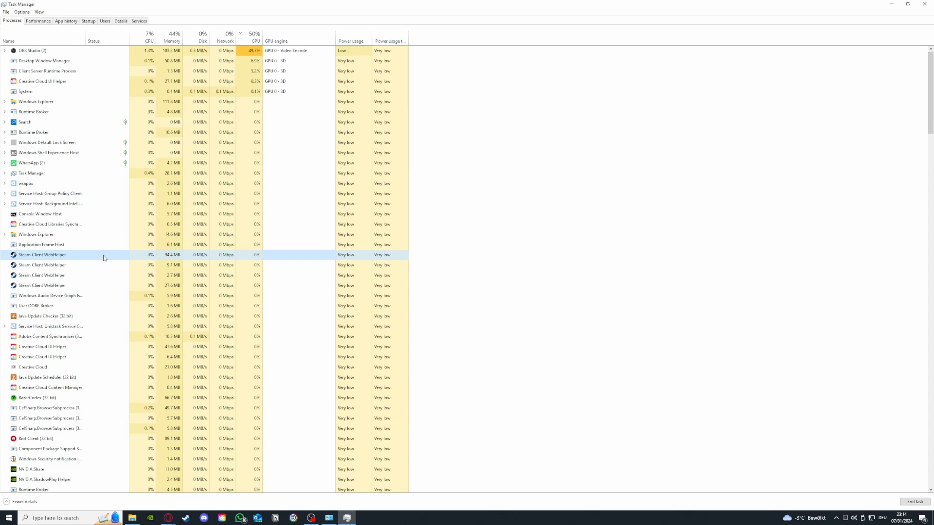
# End the highlighted Steam Client WebHelper process
pyautogui.rightClick(103, 258)
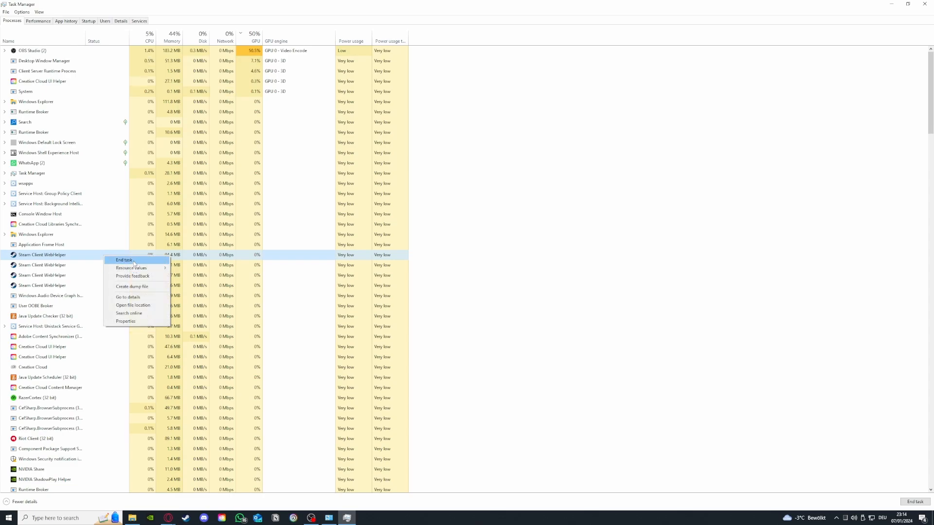
pyautogui.click(134, 262)
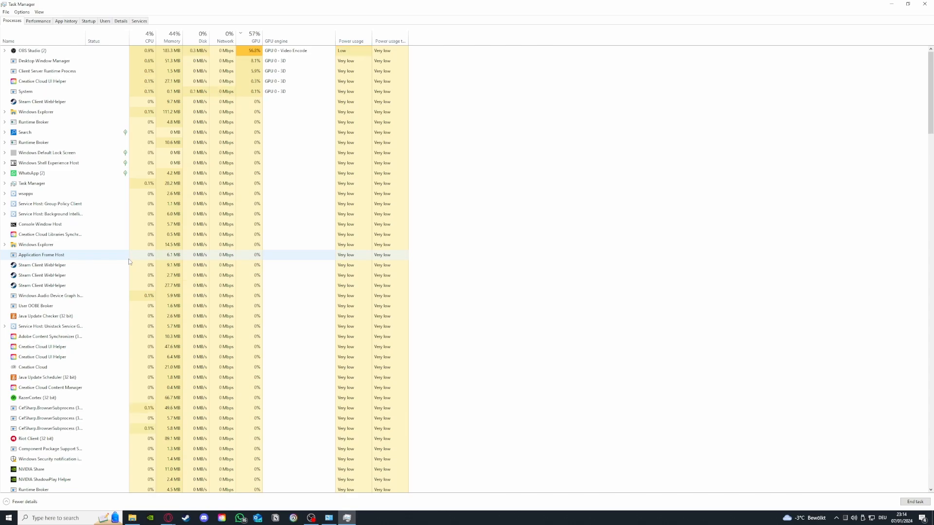
# Examine the CPU and GPU 0 performance graphs and look through the list of running processes
pyautogui.click(49, 22)
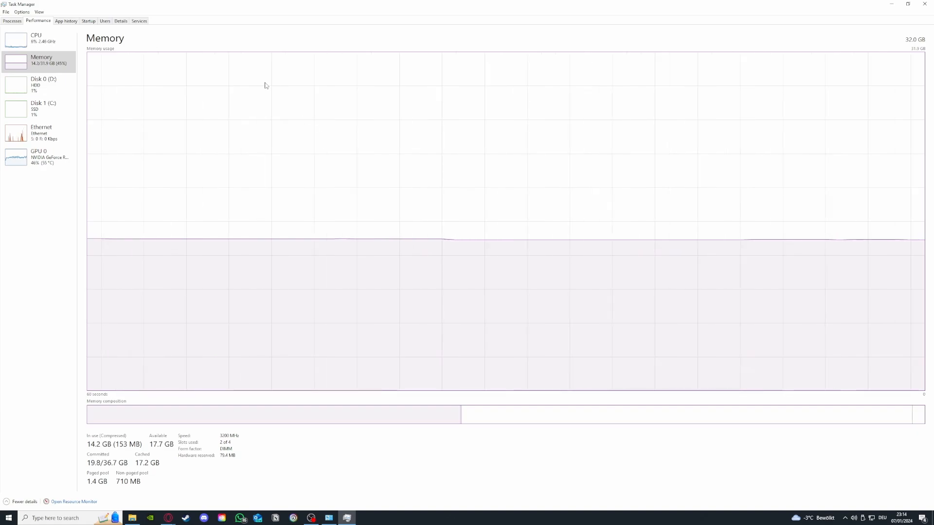
pyautogui.click(35, 51)
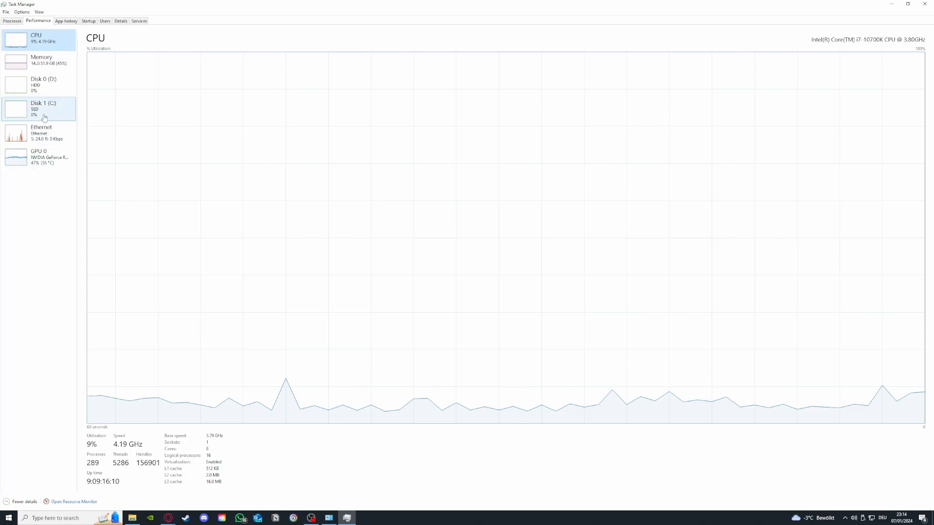
pyautogui.click(39, 157)
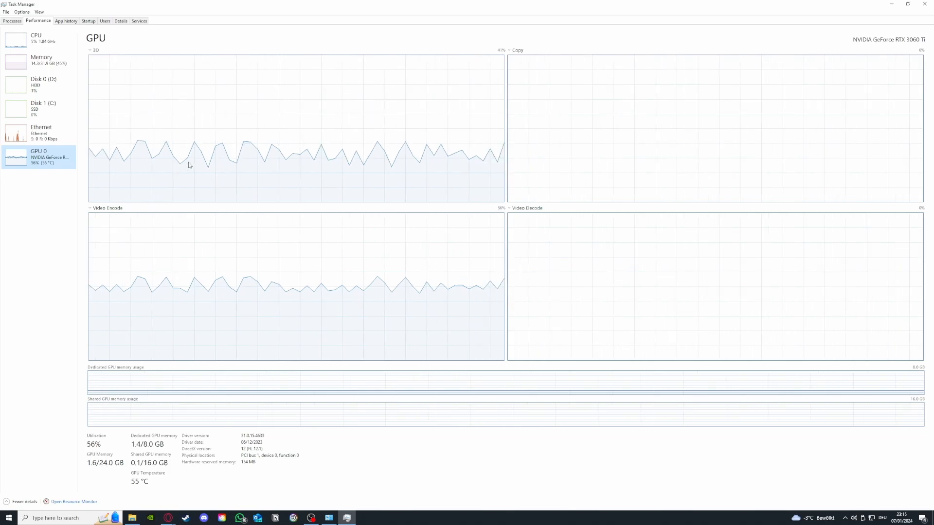
pyautogui.click(12, 21)
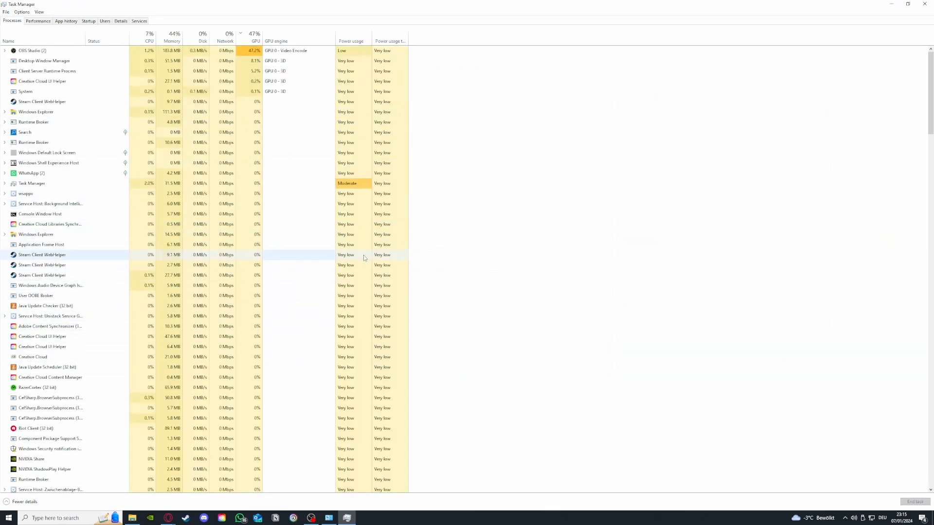
pyautogui.scroll(-2, 100, 271)
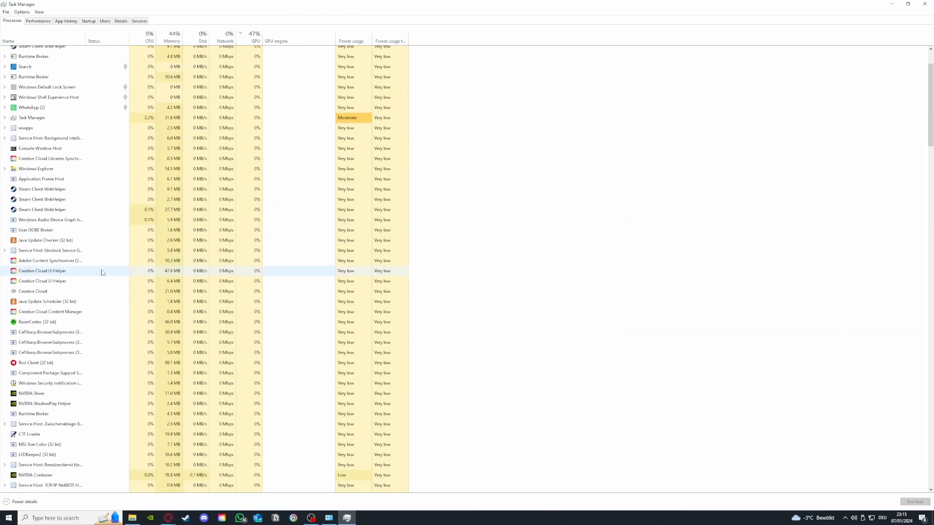
pyautogui.scroll(2, 107, 271)
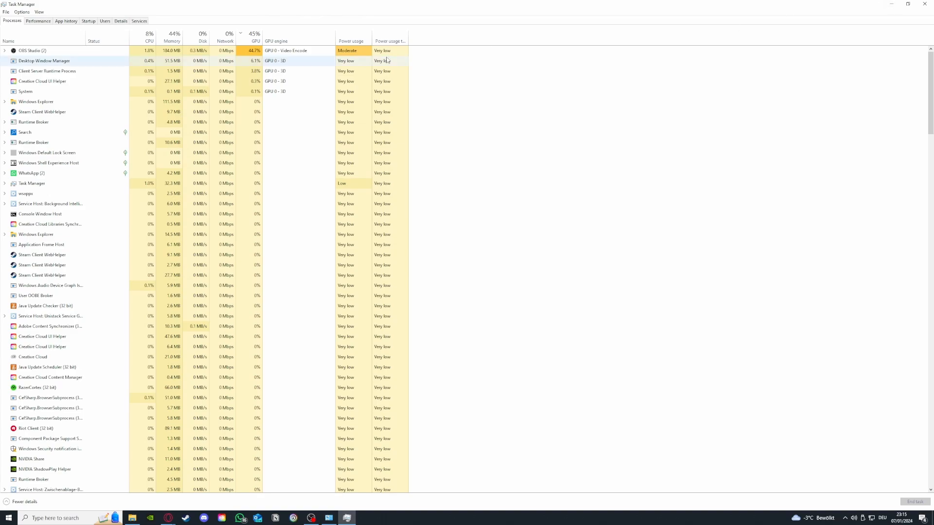
# Review the startup programs and the available actions for Parsec and iCUE, and close Task Manager
pyautogui.click(66, 21)
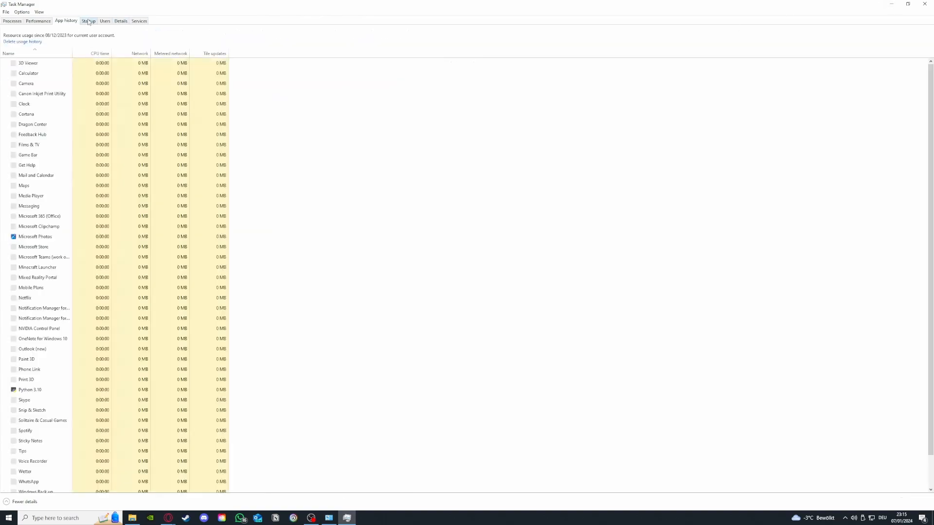
pyautogui.click(88, 21)
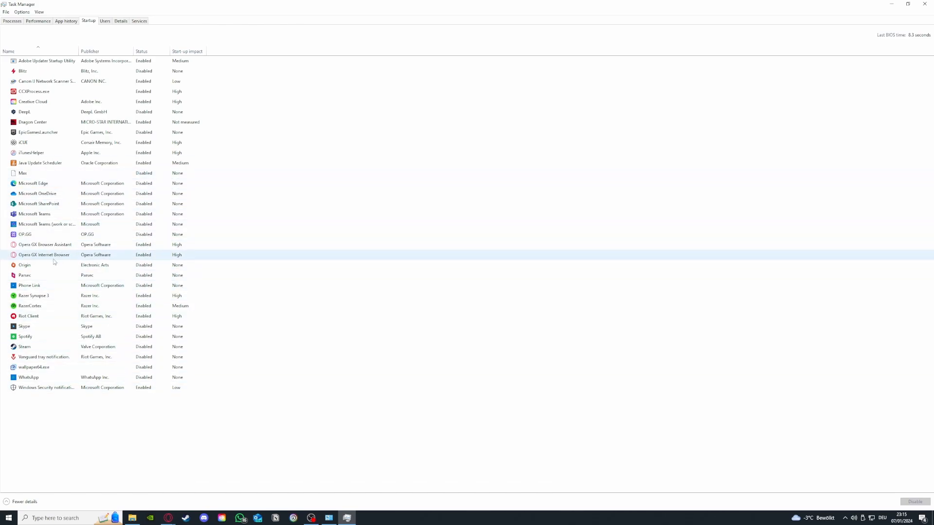
pyautogui.click(53, 276)
pyautogui.rightClick(61, 277)
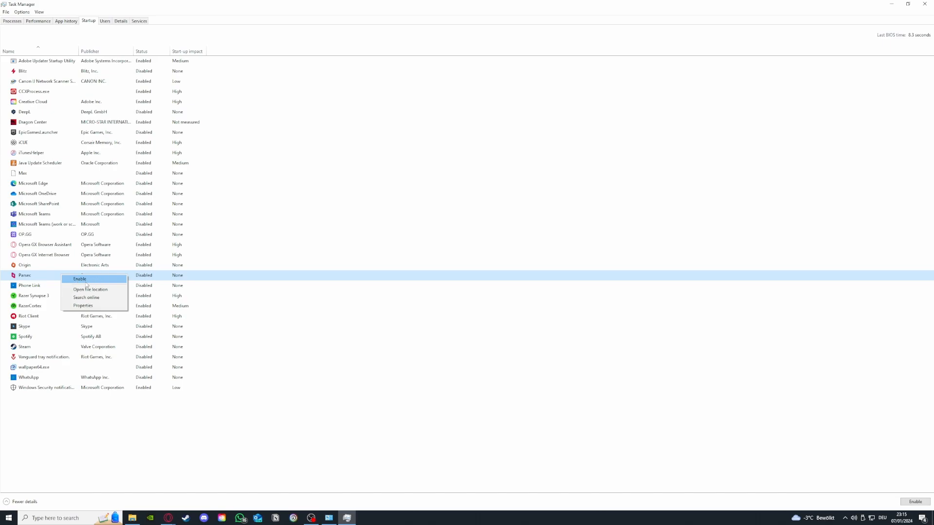
pyautogui.click(89, 147)
pyautogui.rightClick(55, 145)
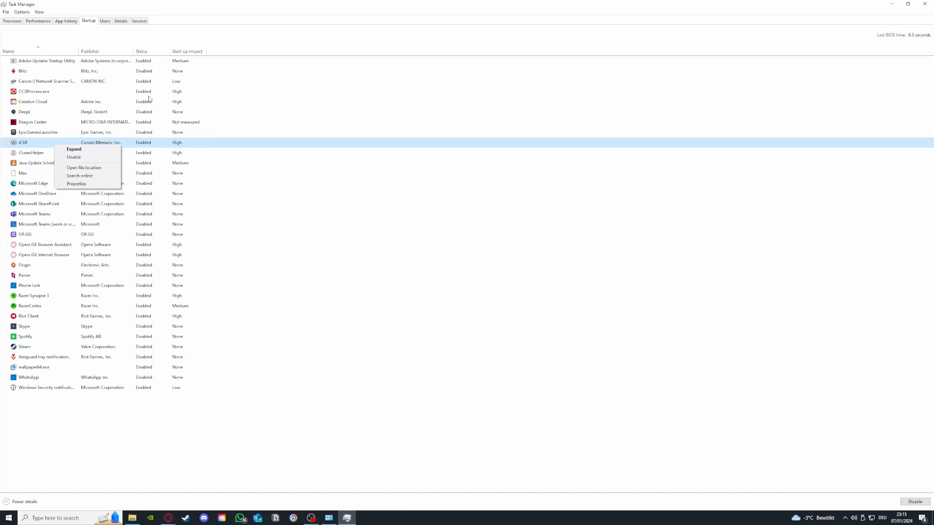
pyautogui.click(99, 157)
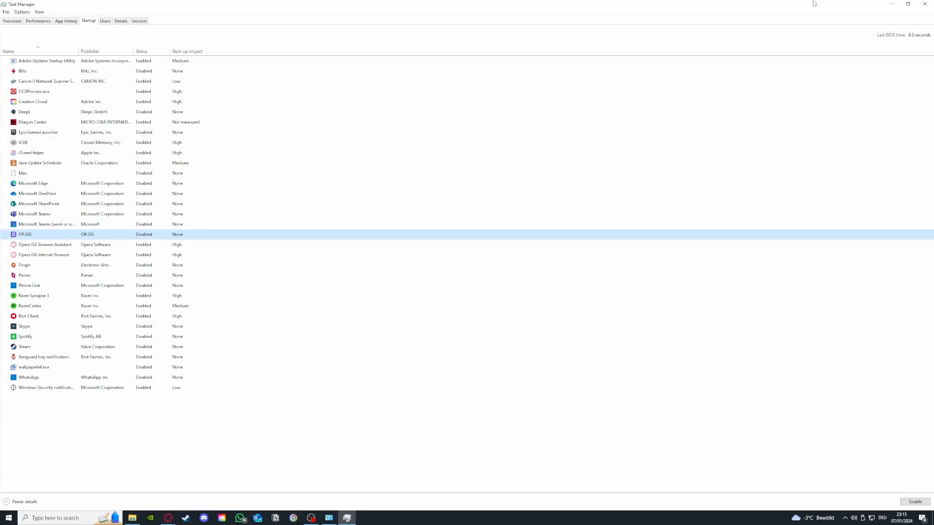
pyautogui.click(924, 3)
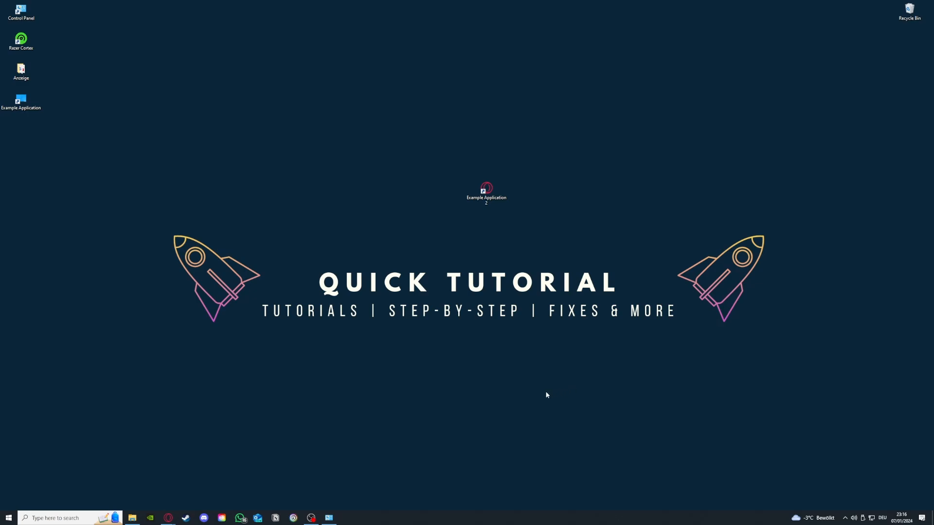
# Reopen Task Manager in an enlarged window, inspect the Steam Client WebHelper processes, and close it
pyautogui.rightClick(424, 523)
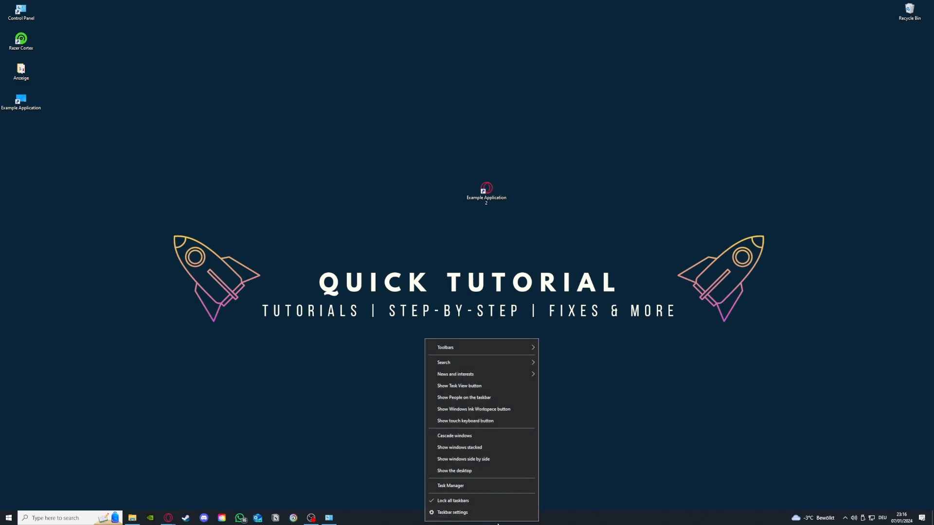
pyautogui.click(455, 486)
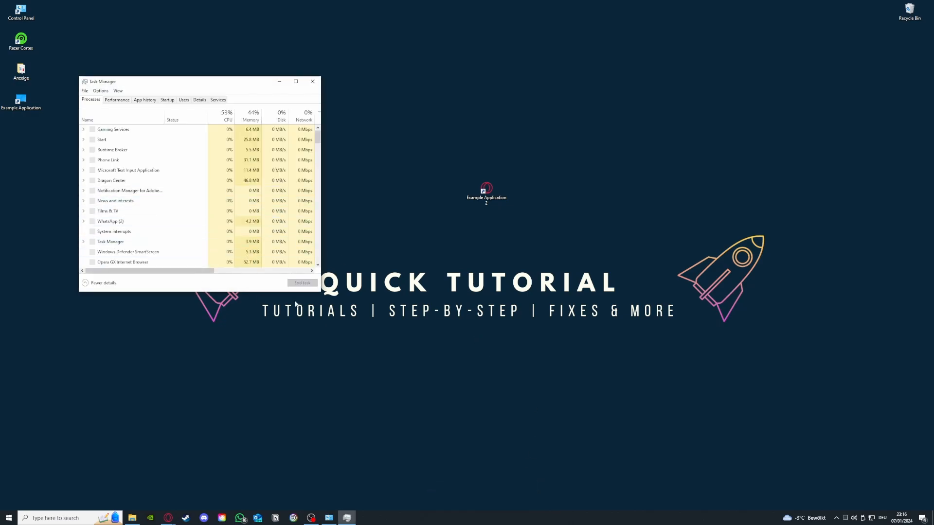
pyautogui.moveTo(316, 292); pyautogui.dragTo(607, 416)
pyautogui.click(203, 252)
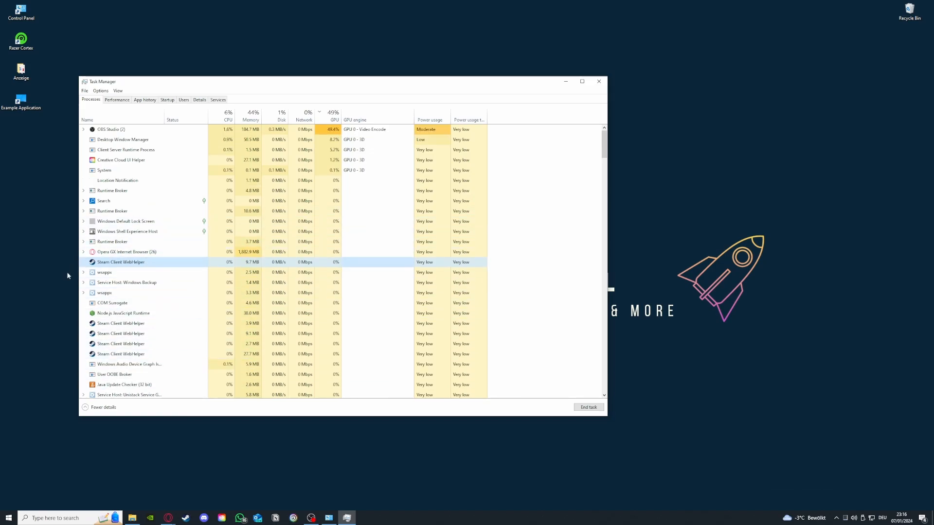
pyautogui.scroll(-3, 97, 340)
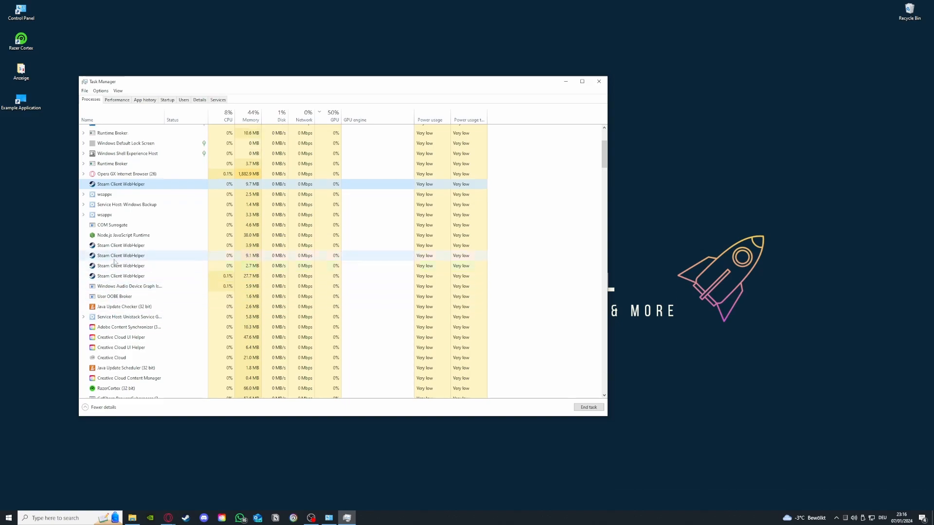
pyautogui.moveTo(112, 245); pyautogui.dragTo(117, 281)
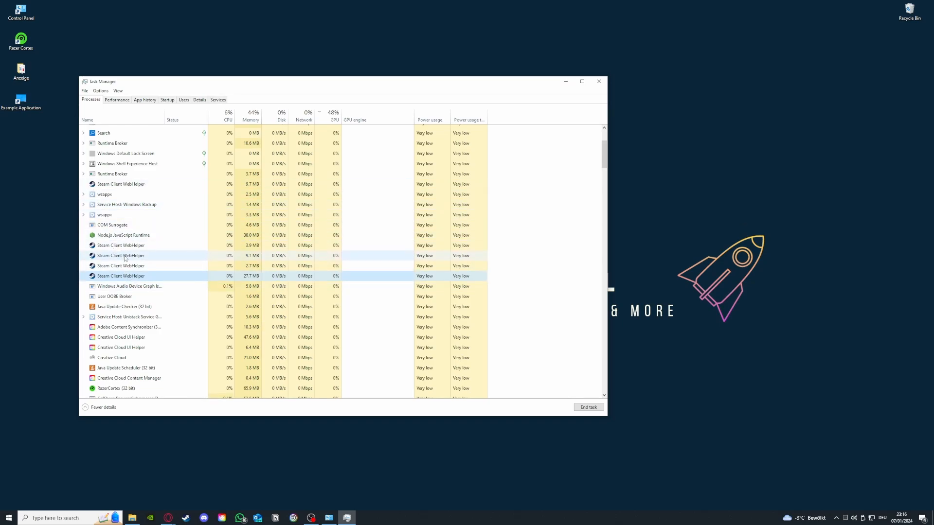
pyautogui.click(597, 80)
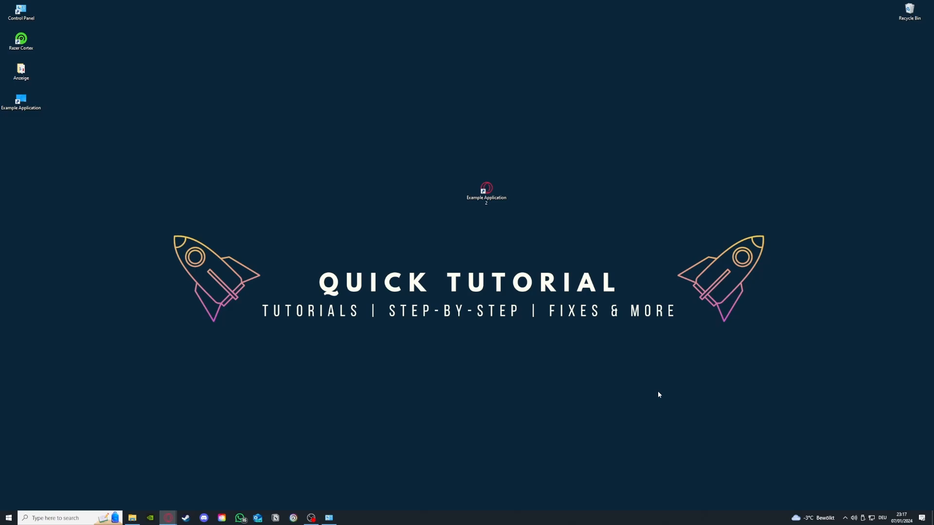
# Open Administrative Tools from the Control Panel's System and Security page and place its window beside the Control Panel window
pyautogui.click(329, 517)
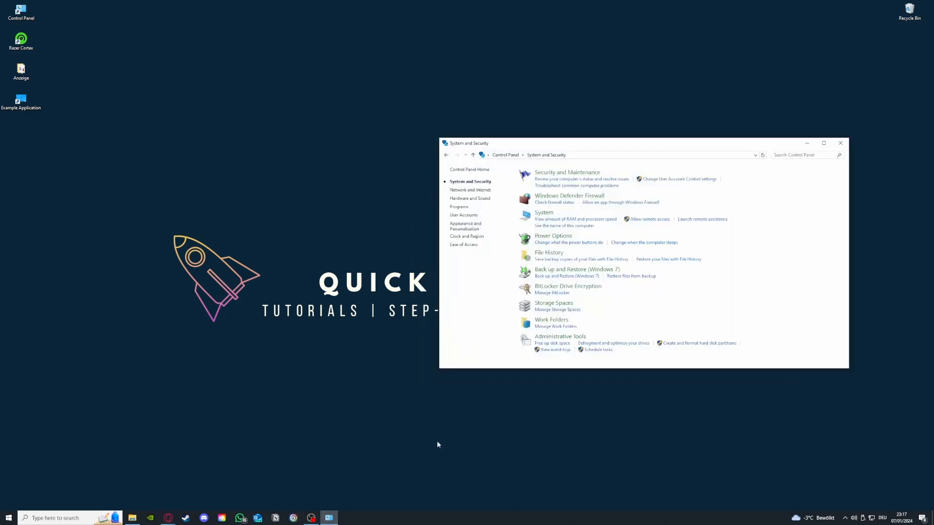
pyautogui.moveTo(554, 338)
pyautogui.mouseDown()
pyautogui.moveTo(428, 337)
pyautogui.moveTo(548, 338)
pyautogui.mouseUp()
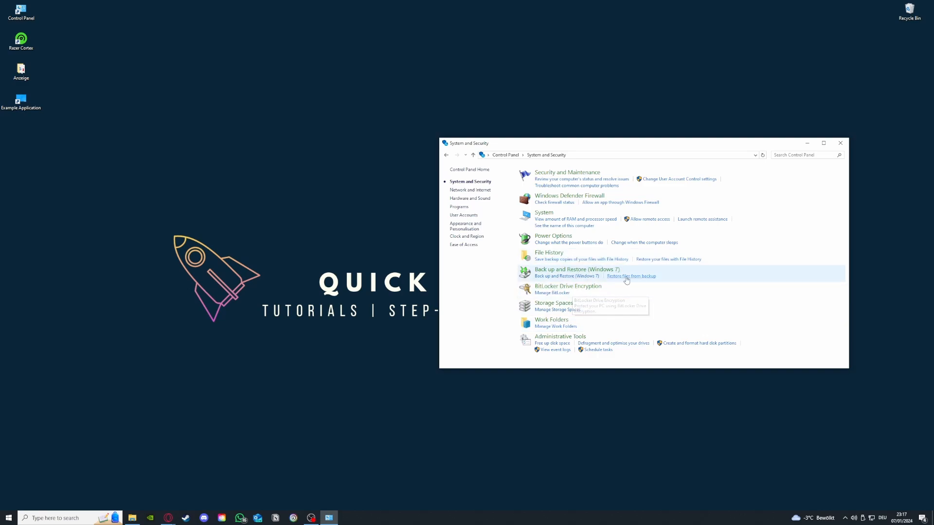
pyautogui.click(577, 338)
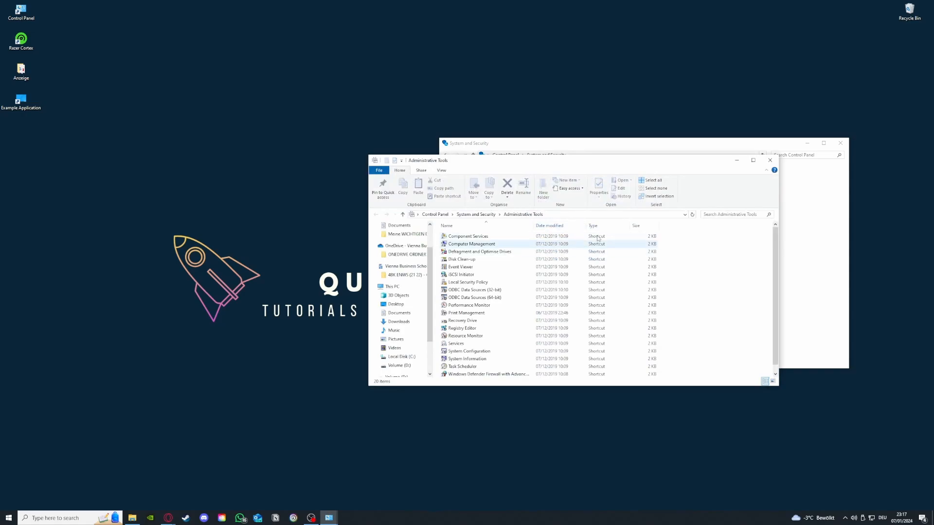
pyautogui.moveTo(575, 161); pyautogui.dragTo(228, 106)
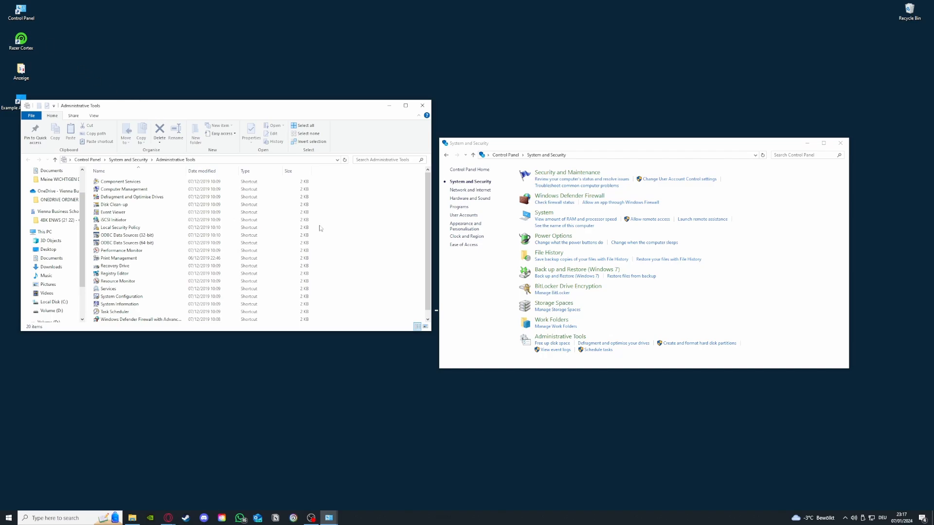
pyautogui.click(75, 519)
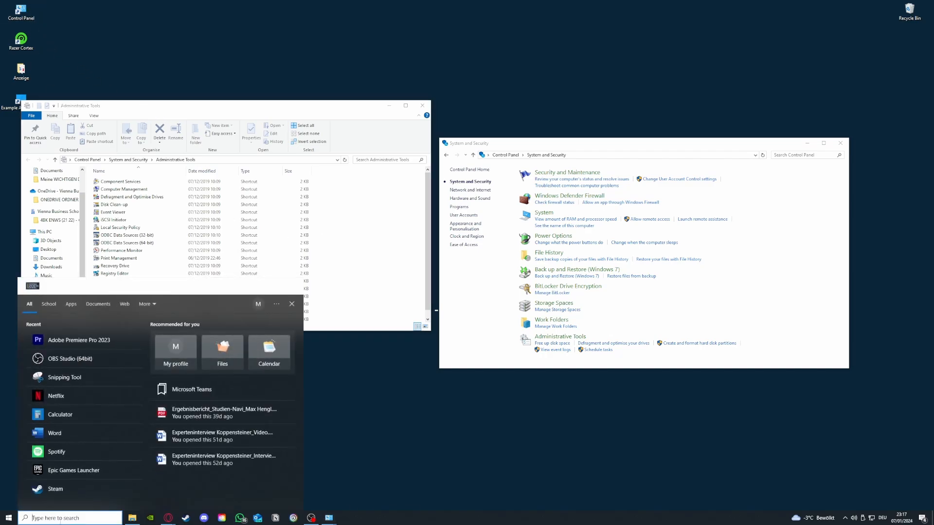
pyautogui.click(336, 423)
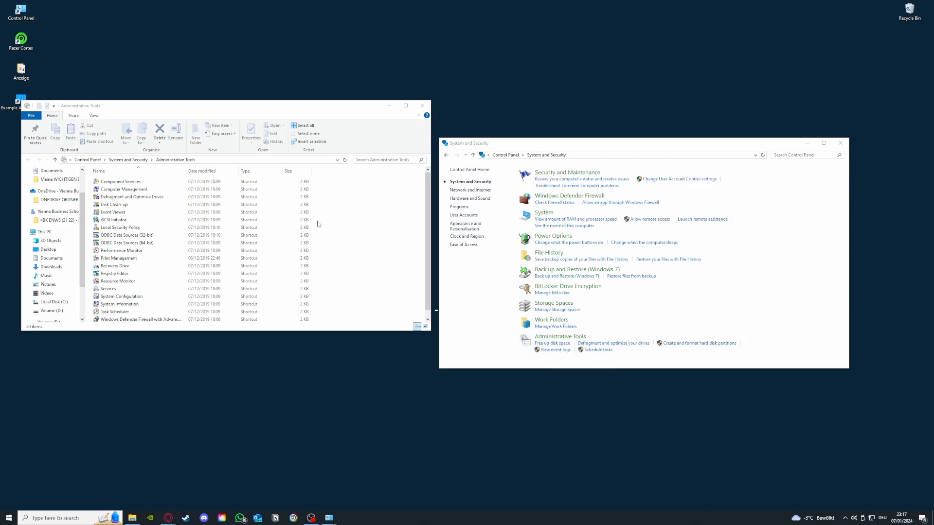
# Look at Disk Clean-up's drive choices with (C:) selected, and close it along with the Administrative Tools and System and Security windows
pyautogui.doubleClick(120, 204)
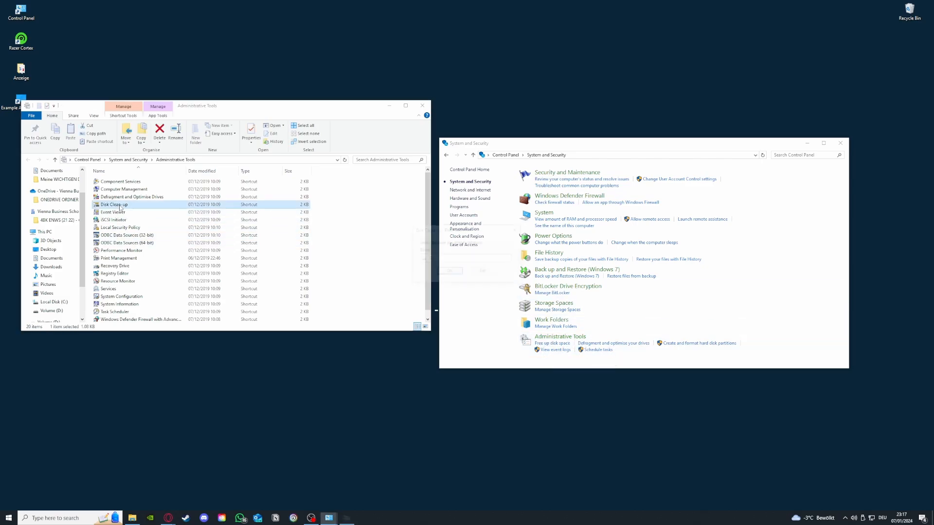
pyautogui.click(457, 259)
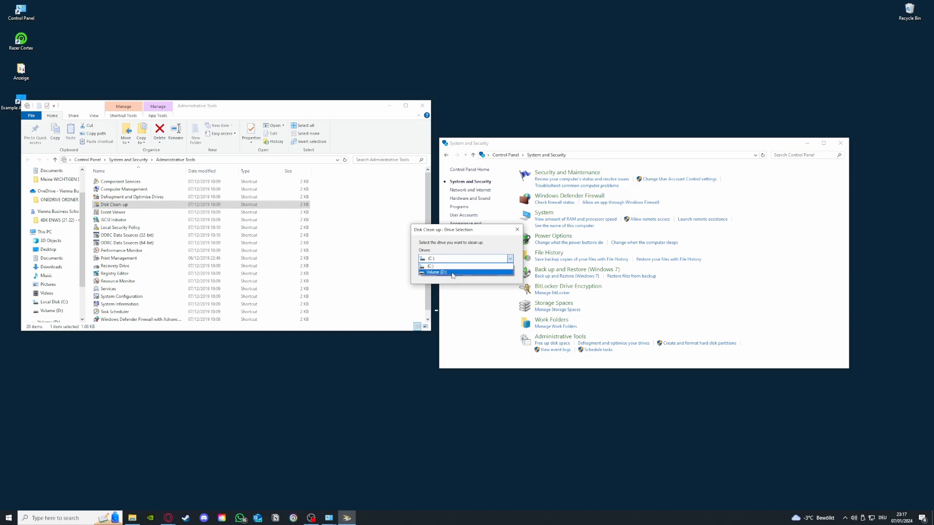
pyautogui.click(452, 266)
pyautogui.click(517, 229)
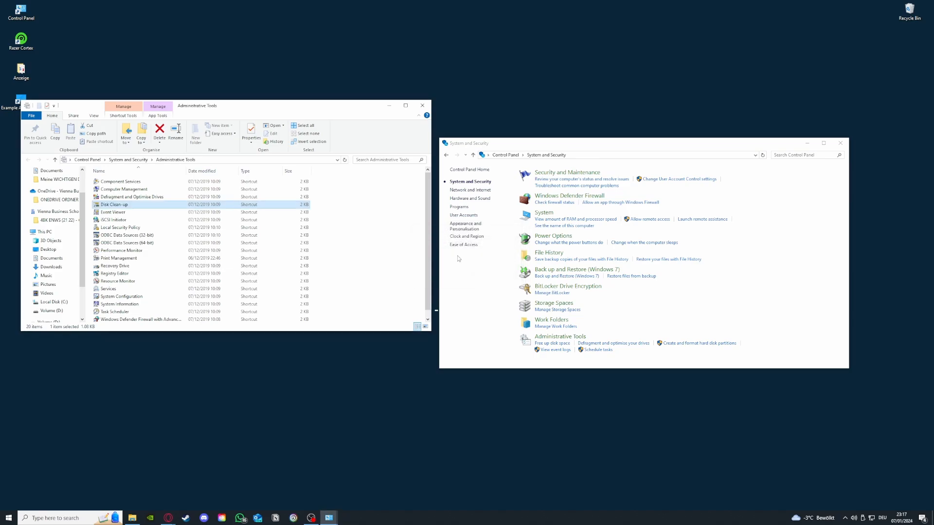
pyautogui.click(422, 105)
pyautogui.click(839, 143)
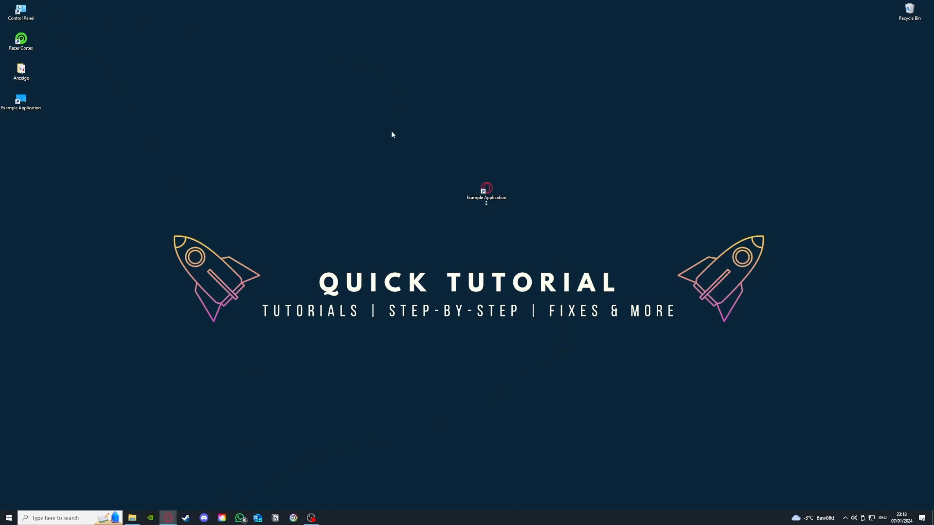
# Browse the installed programs in the Control Panel's Programs and Features list and check the Uninstall option for Microsoft Teams
pyautogui.doubleClick(35, 14)
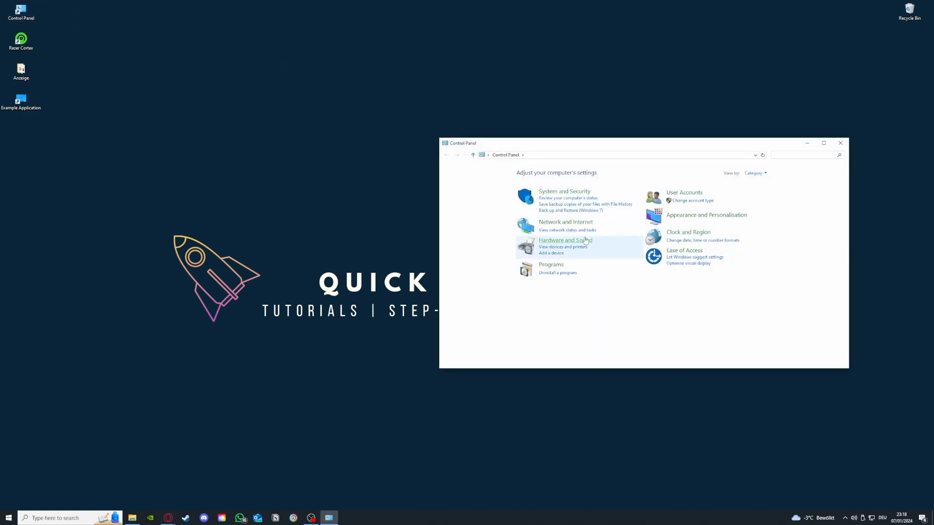
pyautogui.click(558, 276)
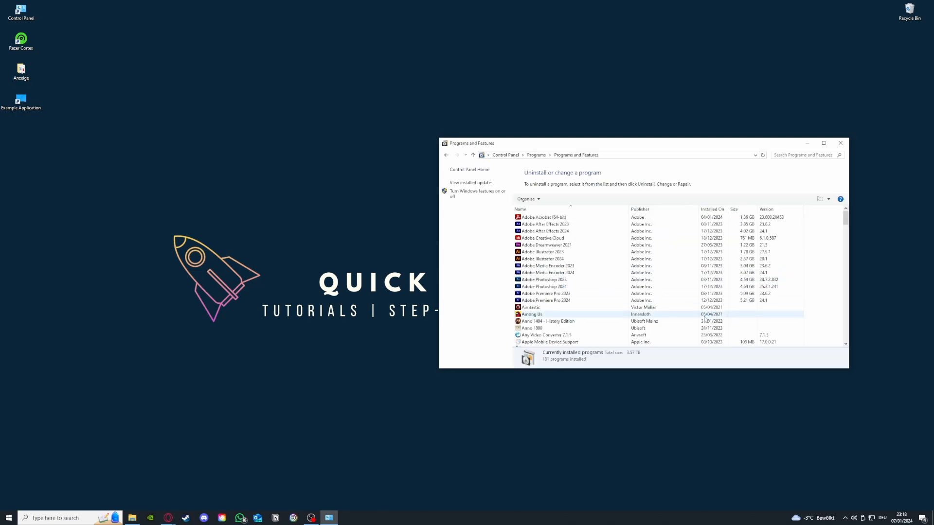
pyautogui.scroll(-15, 704, 319)
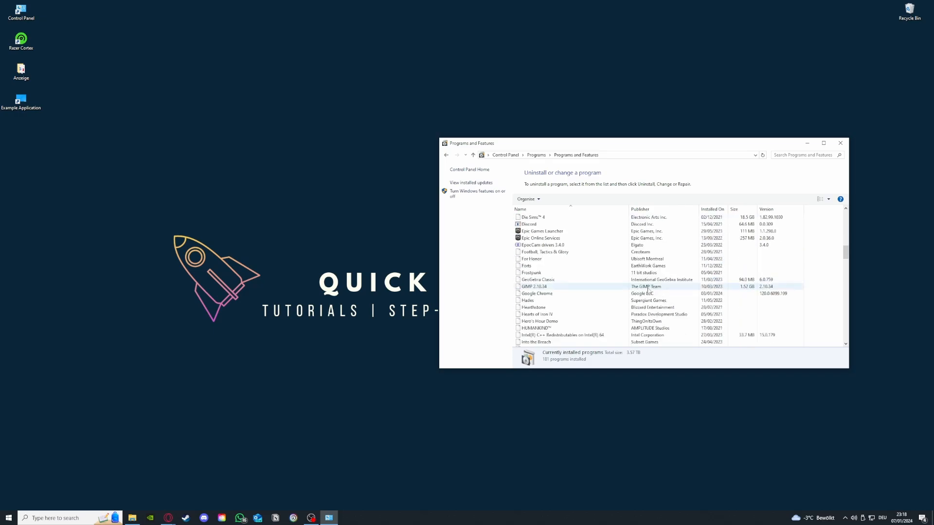
pyautogui.scroll(-10, 649, 291)
pyautogui.scroll(5, 605, 295)
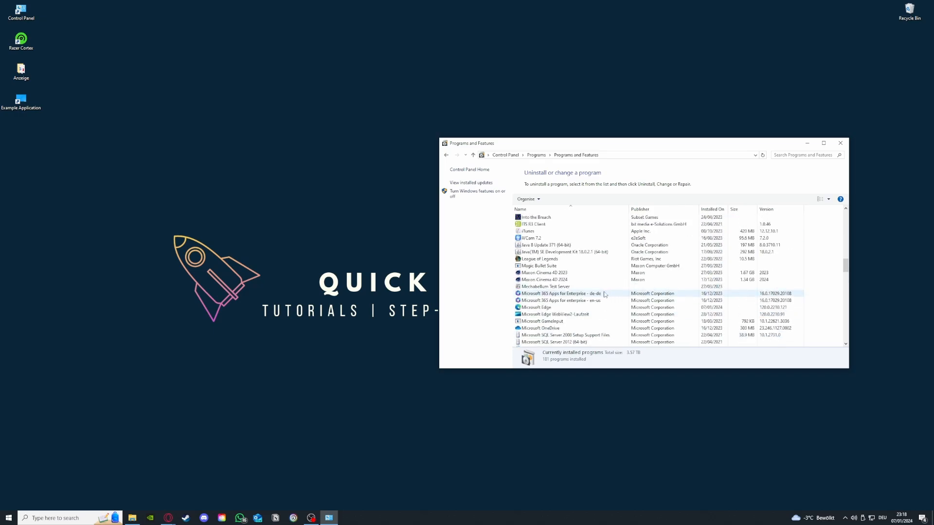
pyautogui.scroll(-3, 605, 295)
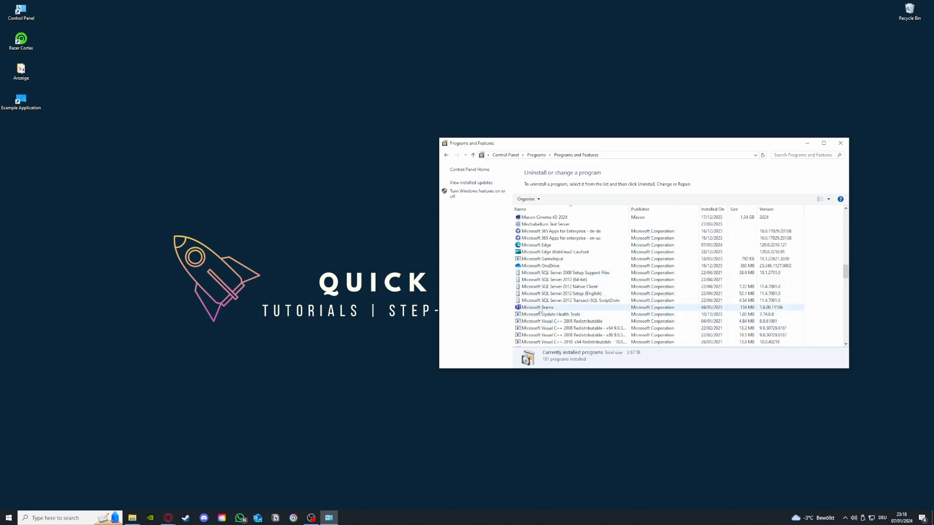
pyautogui.click(539, 309)
pyautogui.rightClick(540, 310)
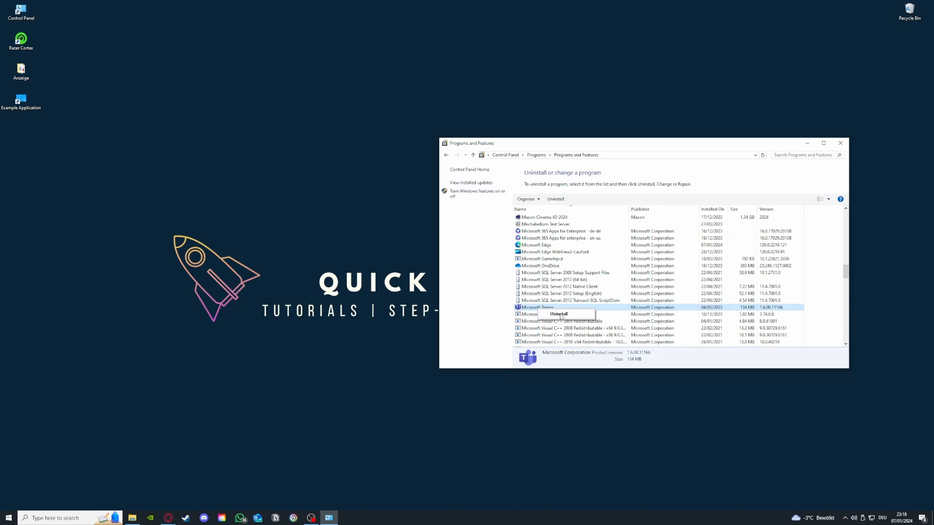
pyautogui.click(560, 315)
# Return to the Control Panel home page, search it for "window" and open Windows Defender Firewall
pyautogui.click(446, 155)
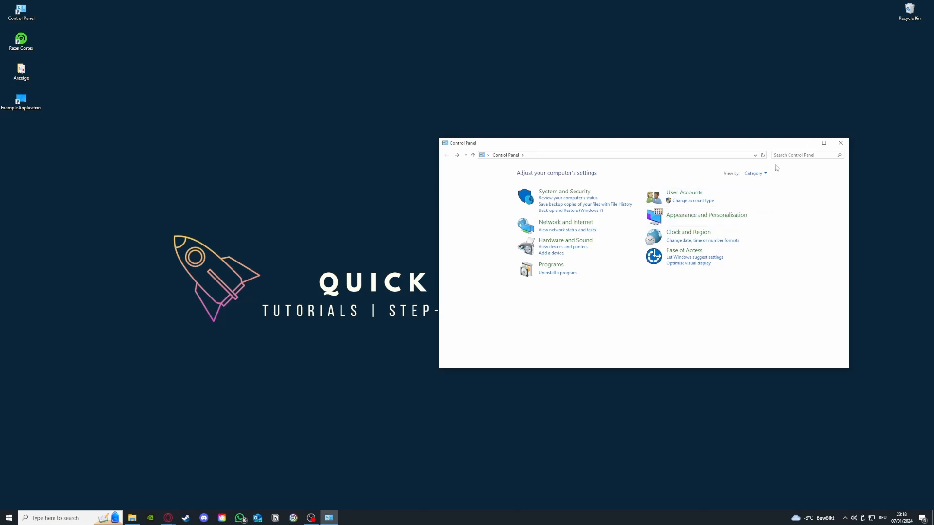
pyautogui.write('window')
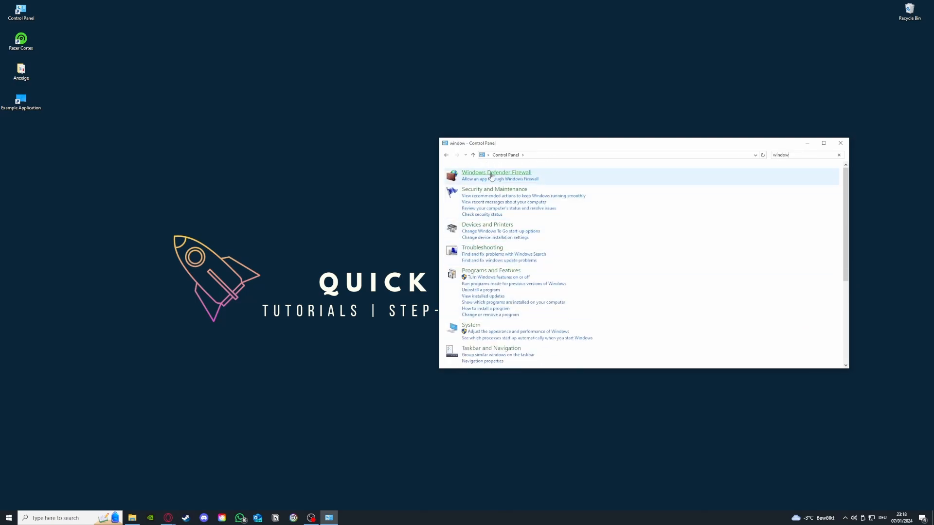
pyautogui.click(496, 172)
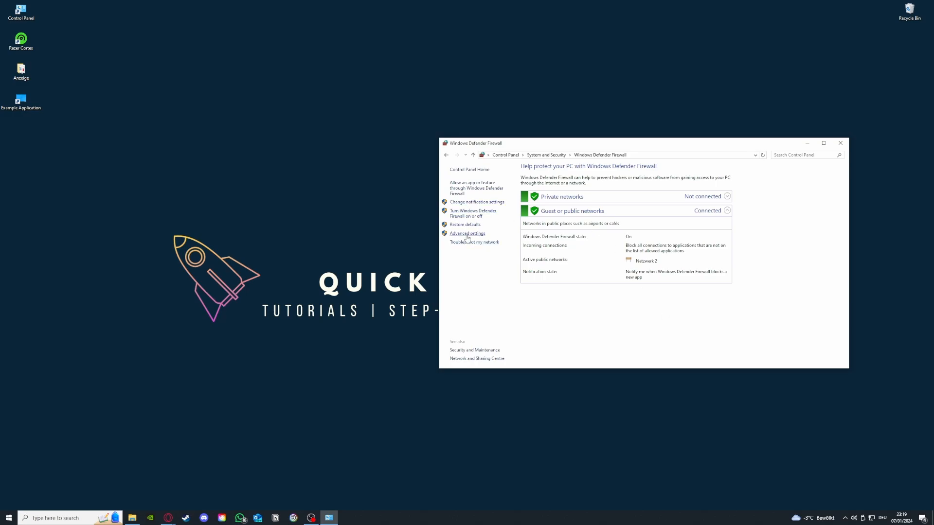
# Review the list of applications allowed through Windows Defender Firewall and return to the main firewall page
pyautogui.click(468, 188)
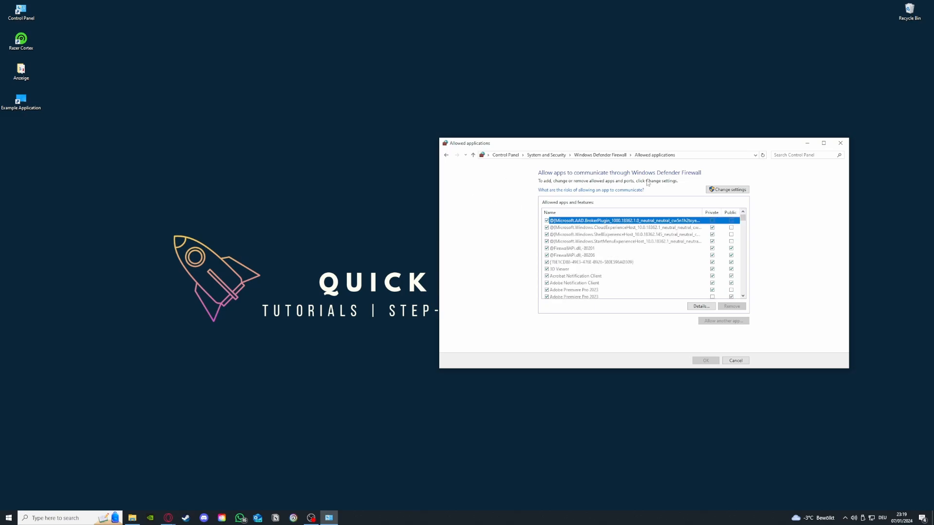
pyautogui.click(446, 155)
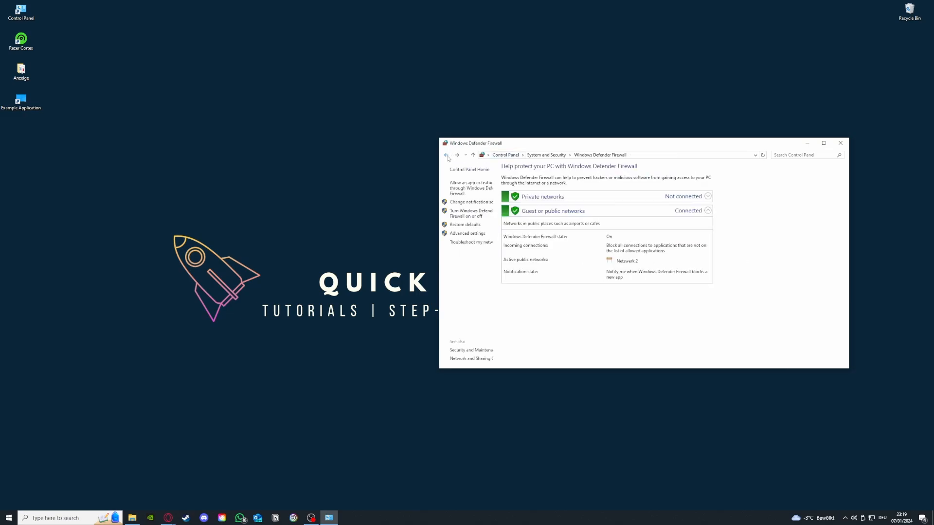
pyautogui.click(468, 189)
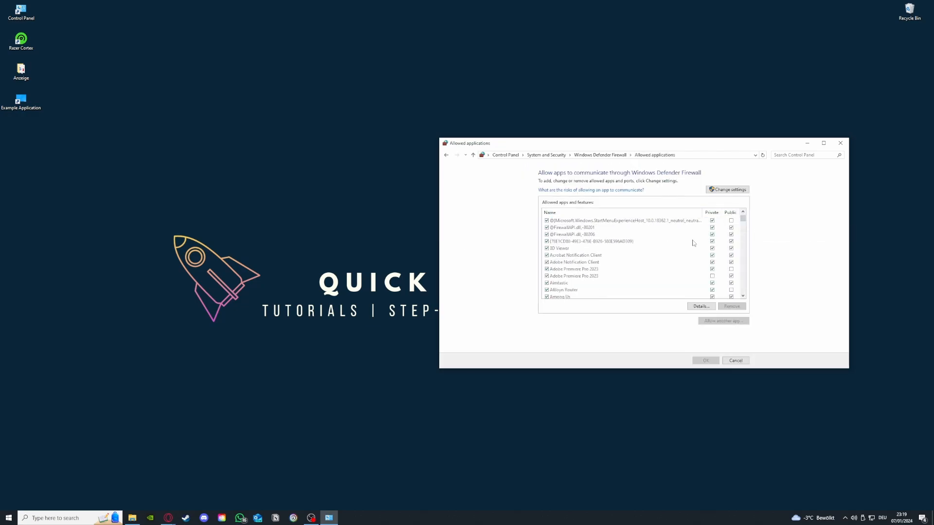
pyautogui.scroll(-10, 693, 240)
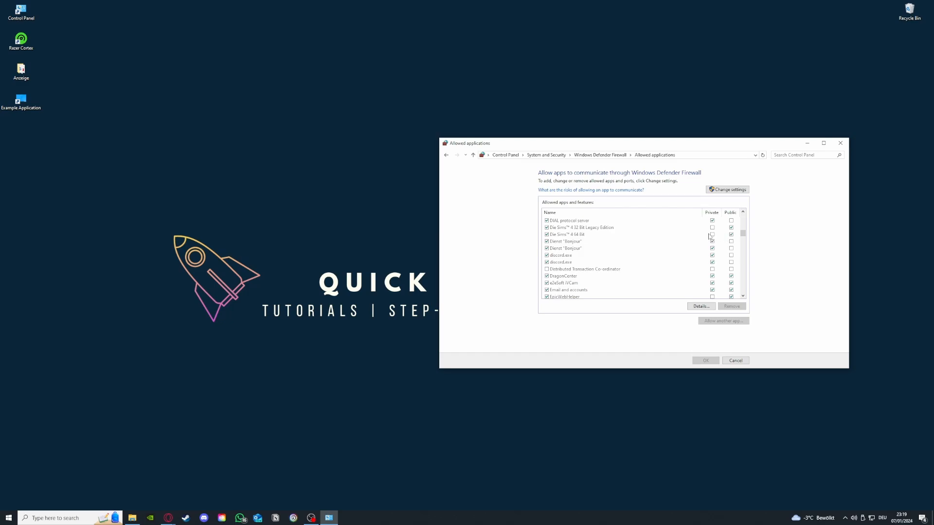
pyautogui.click(446, 155)
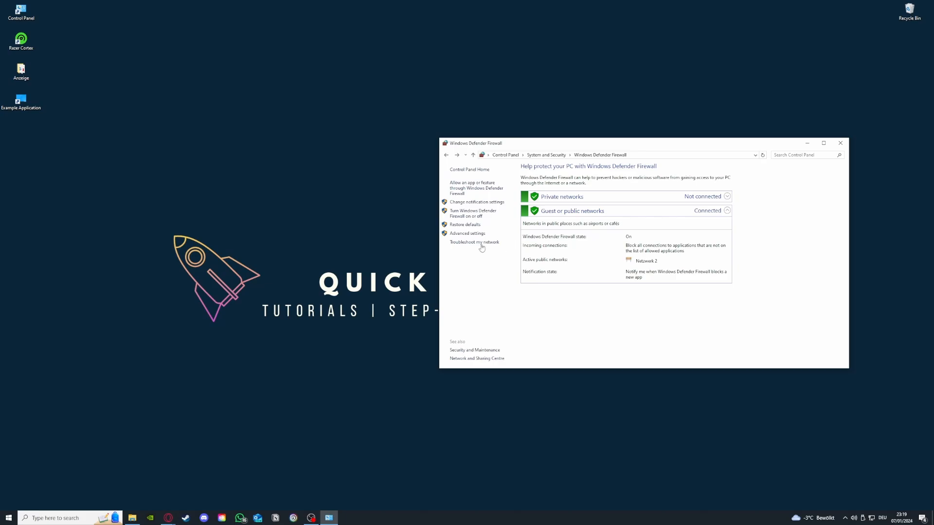
# Open the firewall's advanced settings and examine the Inbound Rules list
pyautogui.click(470, 234)
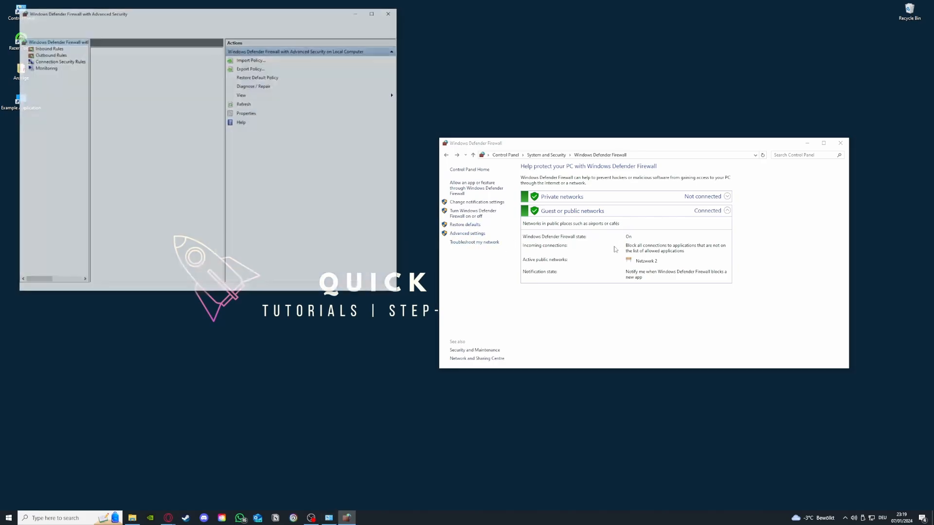
pyautogui.scroll(-3, 144, 113)
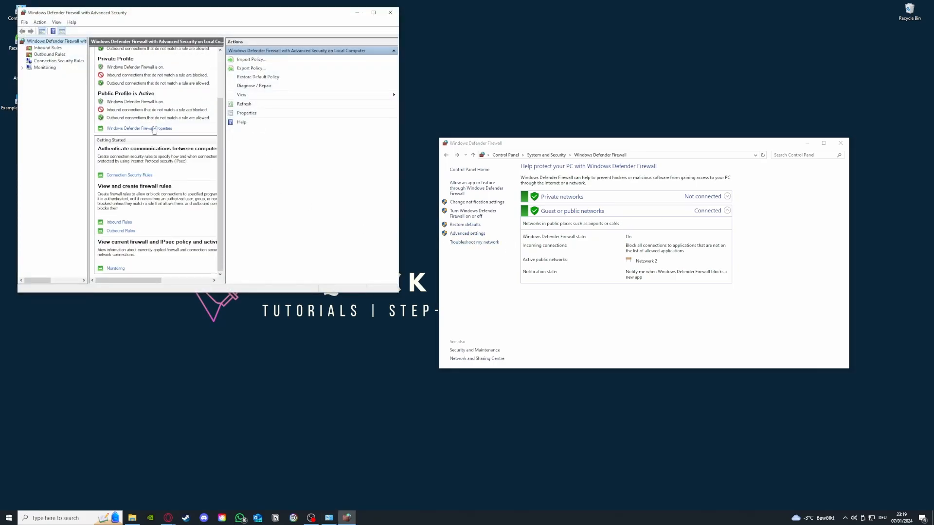
pyautogui.click(48, 49)
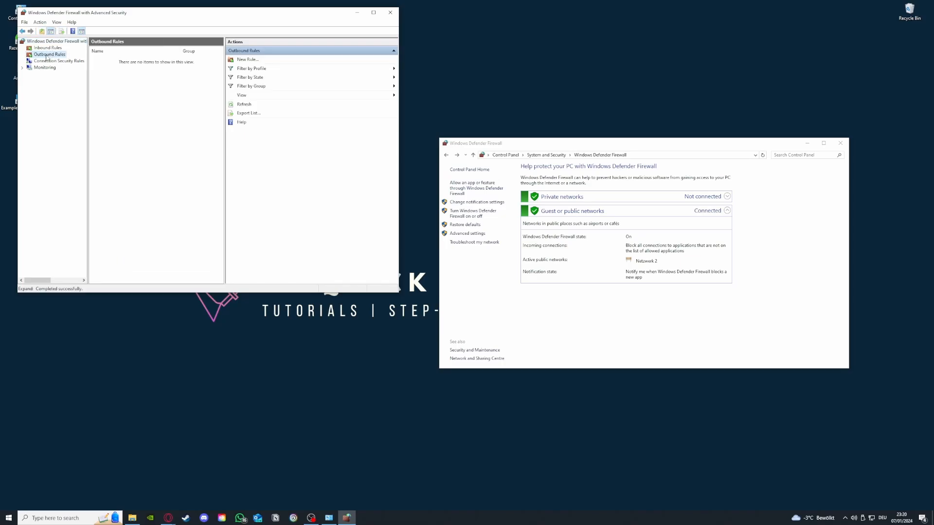
pyautogui.click(50, 54)
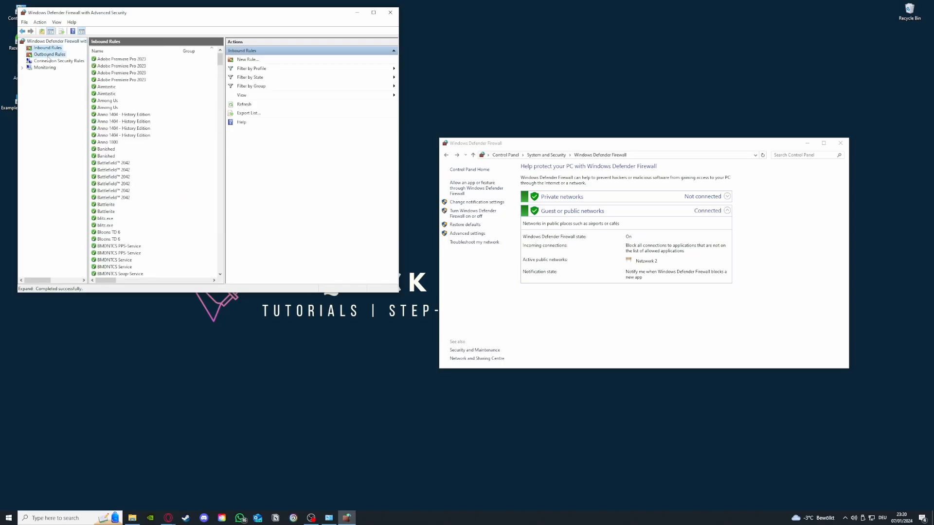
pyautogui.click(49, 48)
pyautogui.scroll(-5, 153, 146)
pyautogui.scroll(-20, 153, 146)
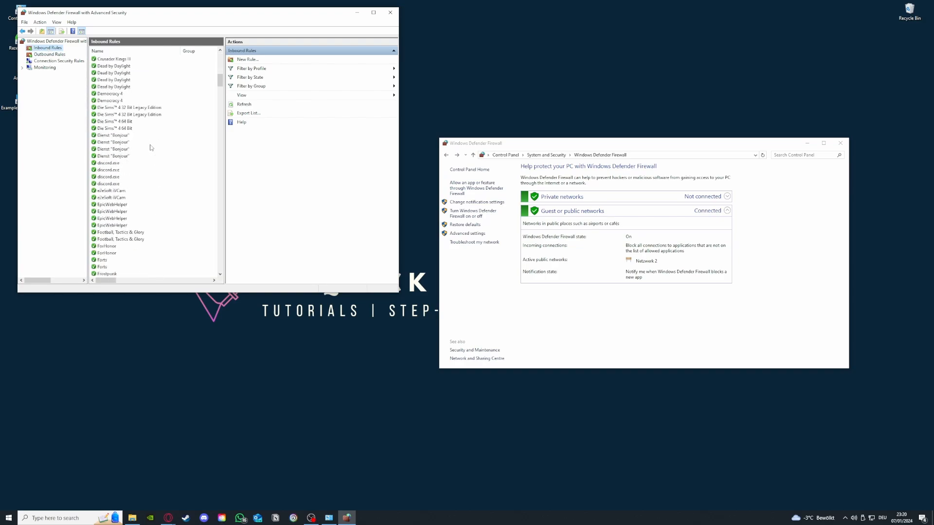
# Look at the rule types in the New Inbound Rule Wizard, close it, and browse further through the inbound rules
pyautogui.click(262, 60)
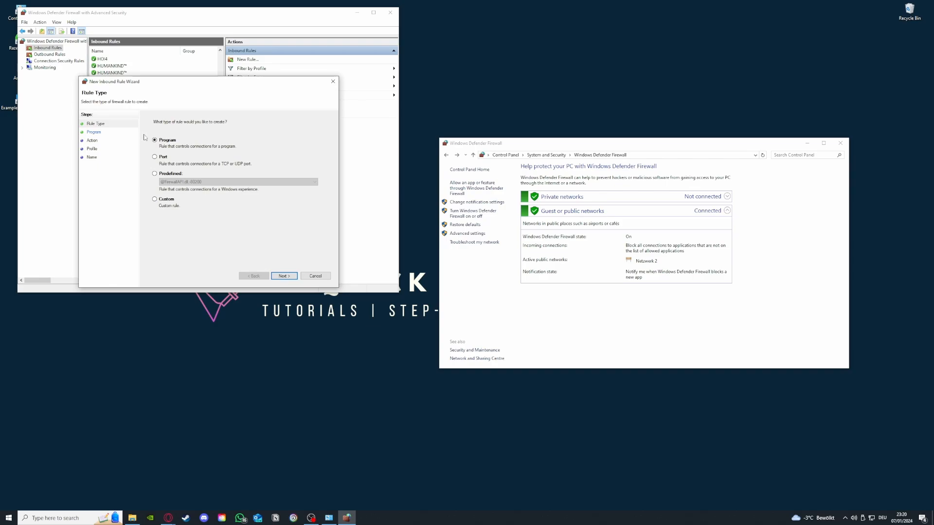
pyautogui.click(335, 83)
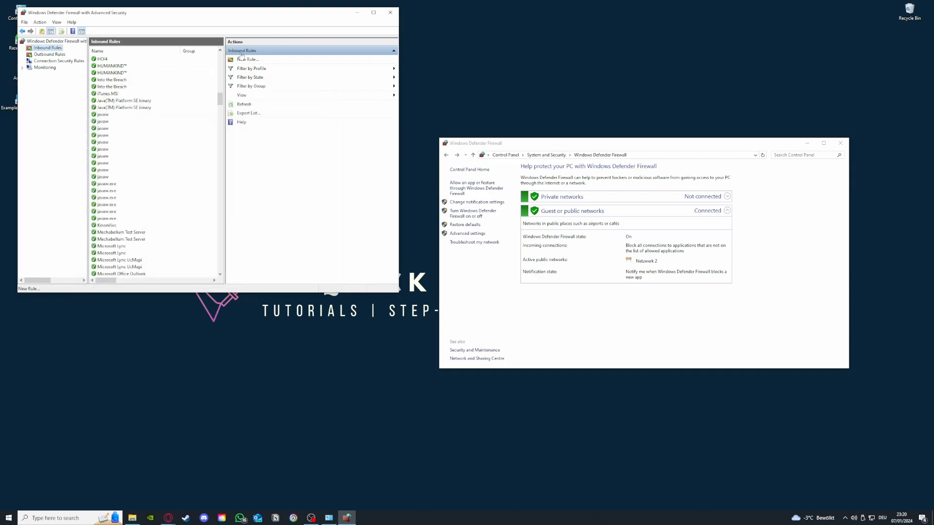
pyautogui.scroll(-10, 172, 235)
pyautogui.scroll(-8, 170, 235)
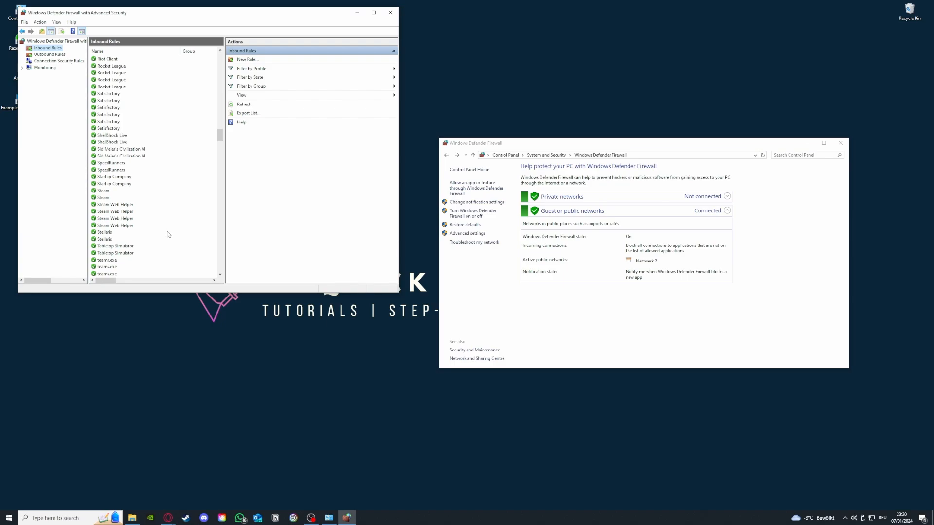
# Browse the Outbound Rules list in Windows Defender Firewall with Advanced Security and return to its beginning
pyautogui.click(50, 55)
pyautogui.click(48, 49)
pyautogui.click(49, 54)
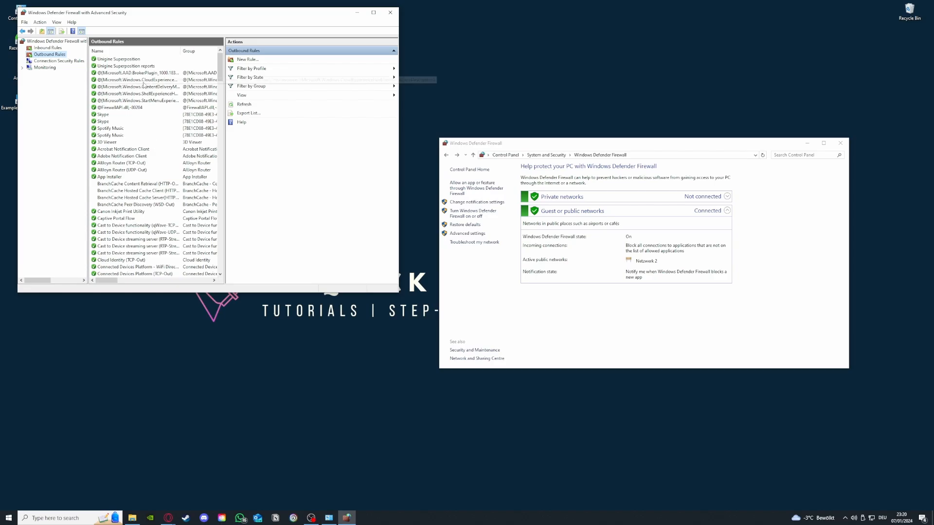
pyautogui.scroll(-15, 143, 93)
pyautogui.moveTo(221, 111); pyautogui.dragTo(100, 197)
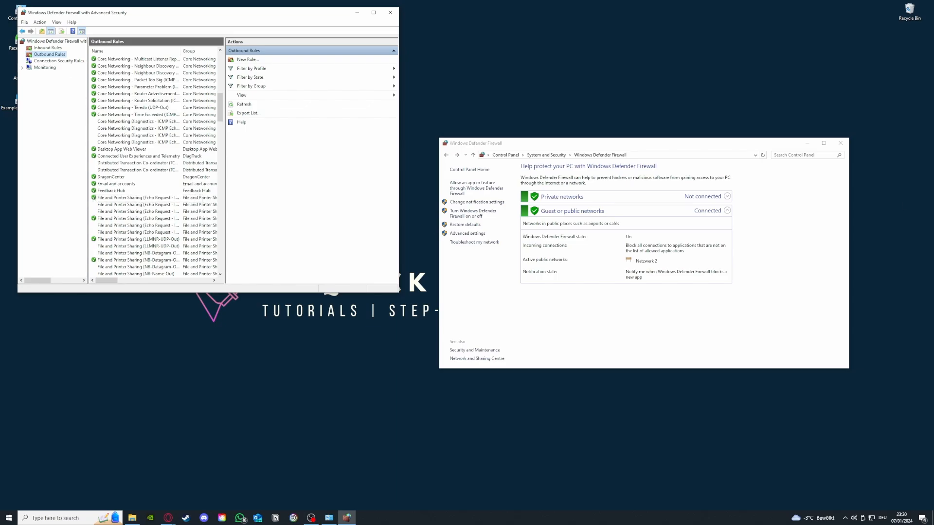
pyautogui.click(167, 518)
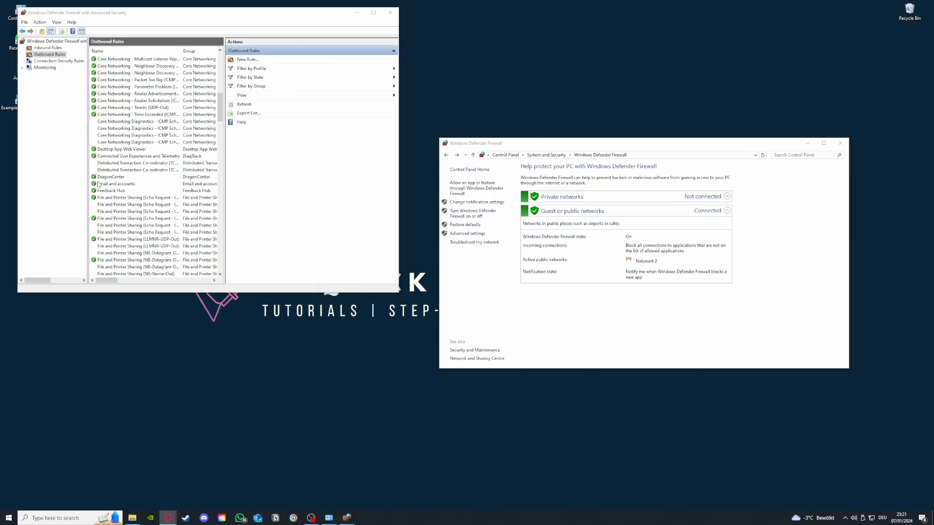
pyautogui.scroll(15, 99, 184)
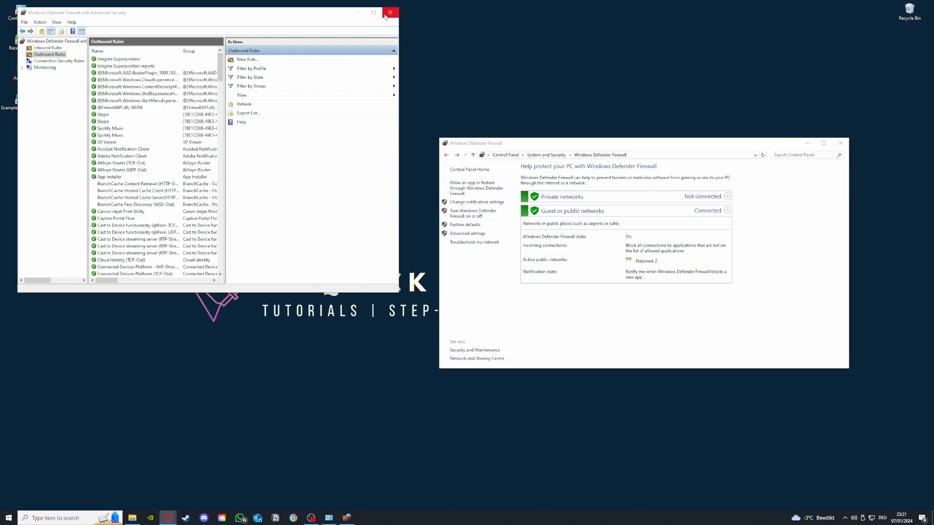
# View the inbound and outbound rules once more, and close the advanced security and Windows Defender Firewall windows
pyautogui.click(42, 48)
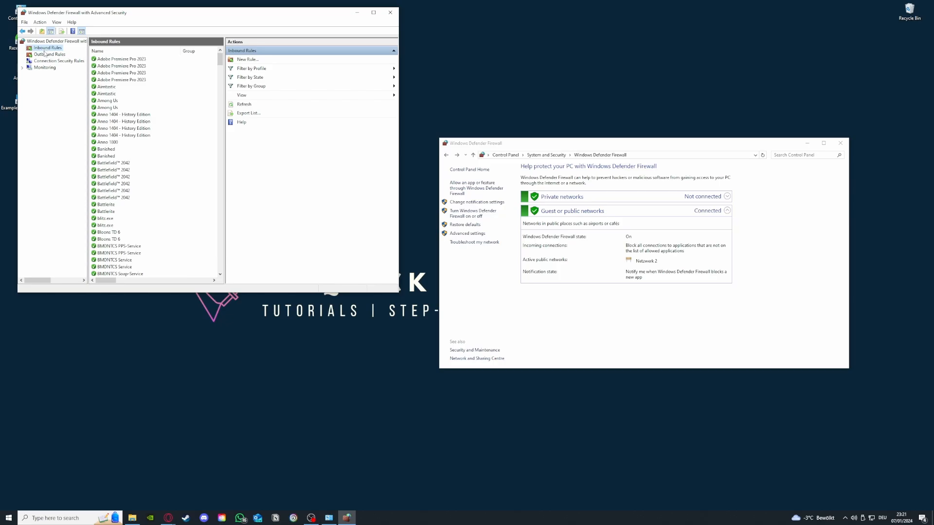
pyautogui.click(46, 56)
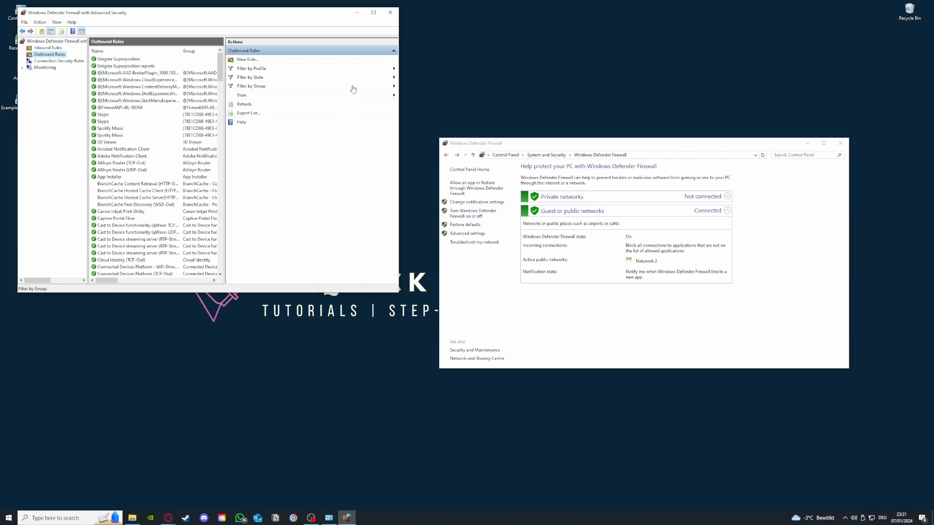
pyautogui.click(390, 12)
pyautogui.click(839, 144)
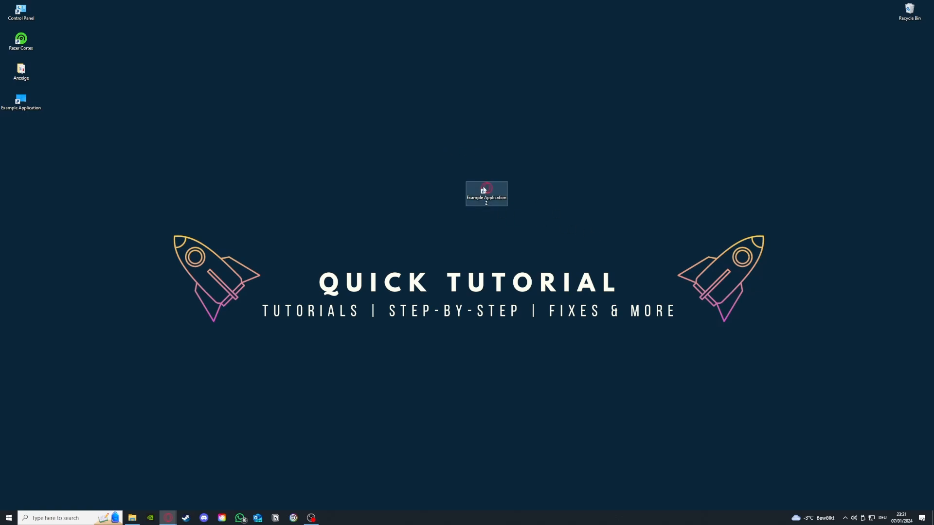
# Move the Example Application 2 desktop shortcut to just above the word QUICK in the wallpaper and deselect it
pyautogui.moveTo(487, 189); pyautogui.dragTo(360, 161)
pyautogui.click(585, 220)
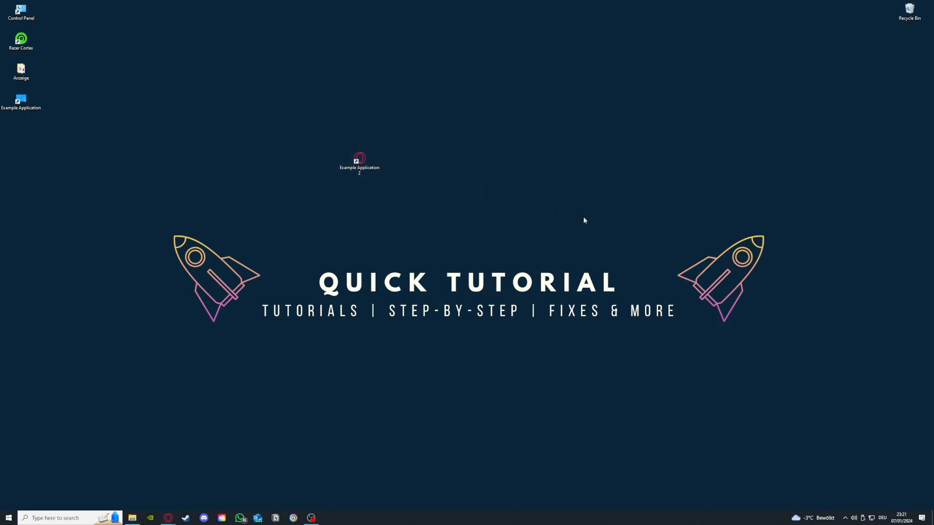